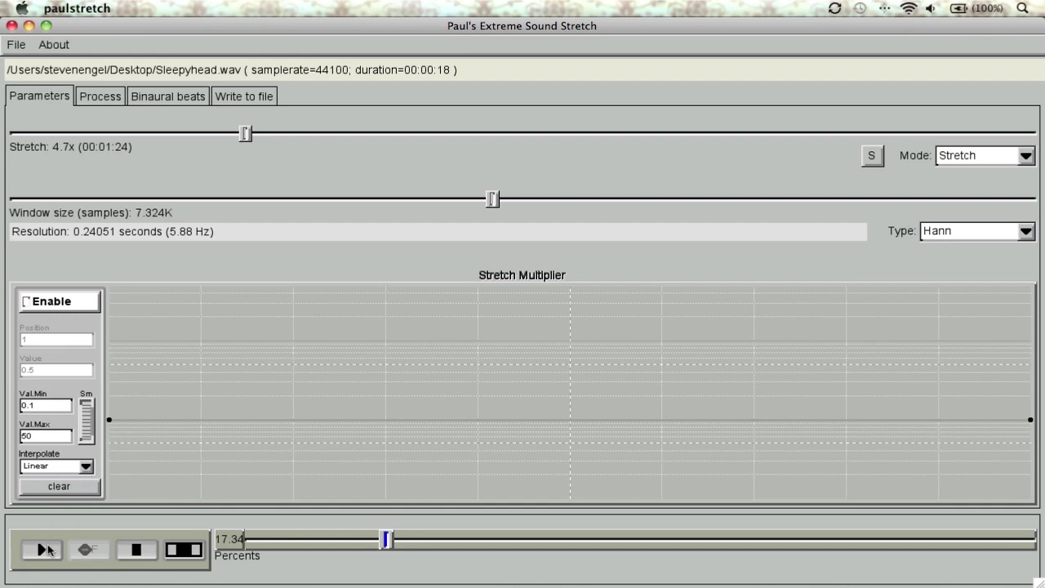
# Step: Preview the stretched sound, then enable the ArbitraryFilter on the Process page
pyautogui.click(47, 549)
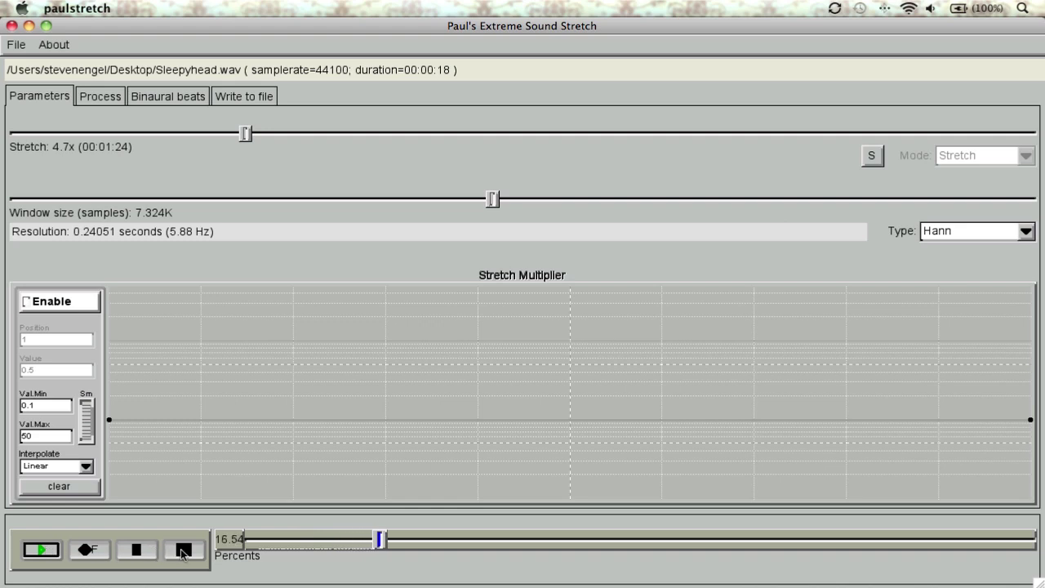
pyautogui.click(182, 551)
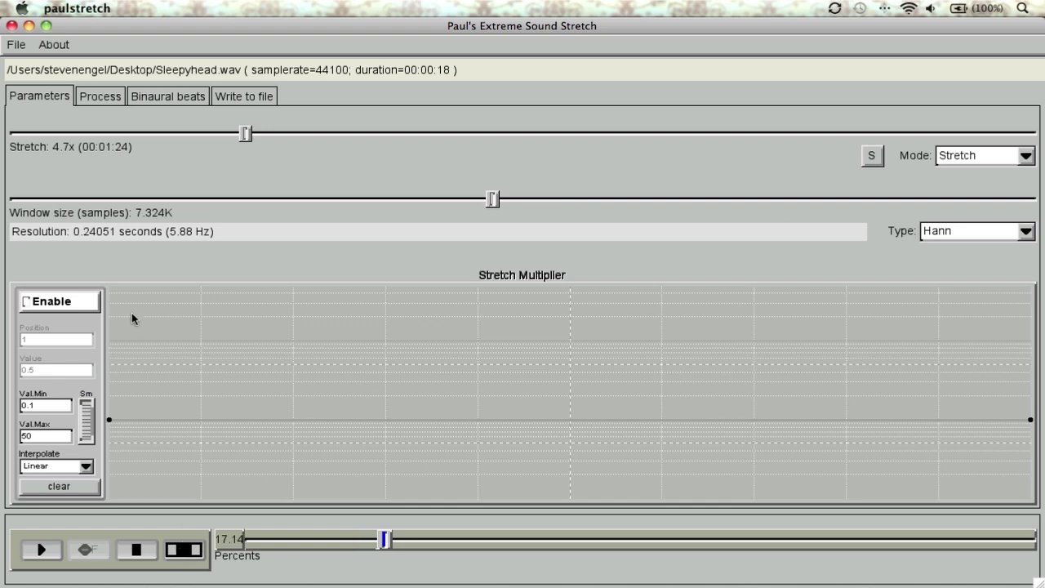
pyautogui.click(43, 102)
pyautogui.click(84, 101)
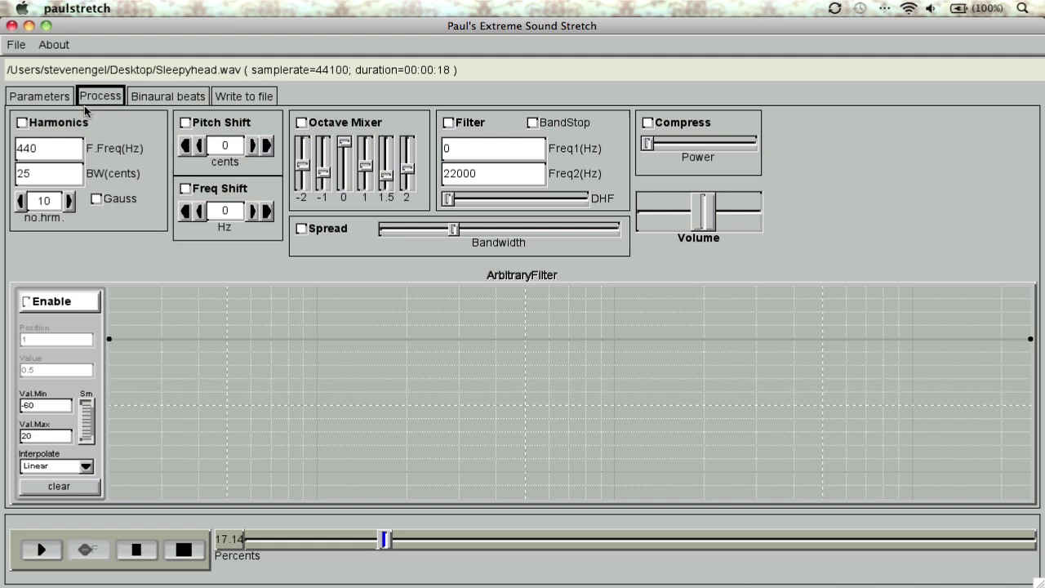
pyautogui.click(75, 302)
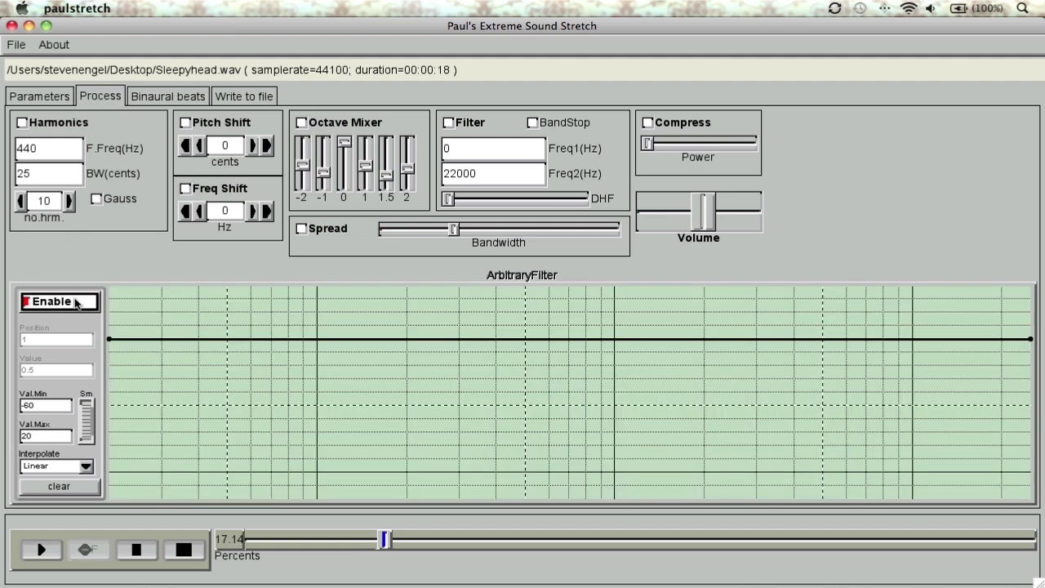
# Step: Add two filter curve points, raising the right and lowering the left, then disable the filter
pyautogui.click(157, 340)
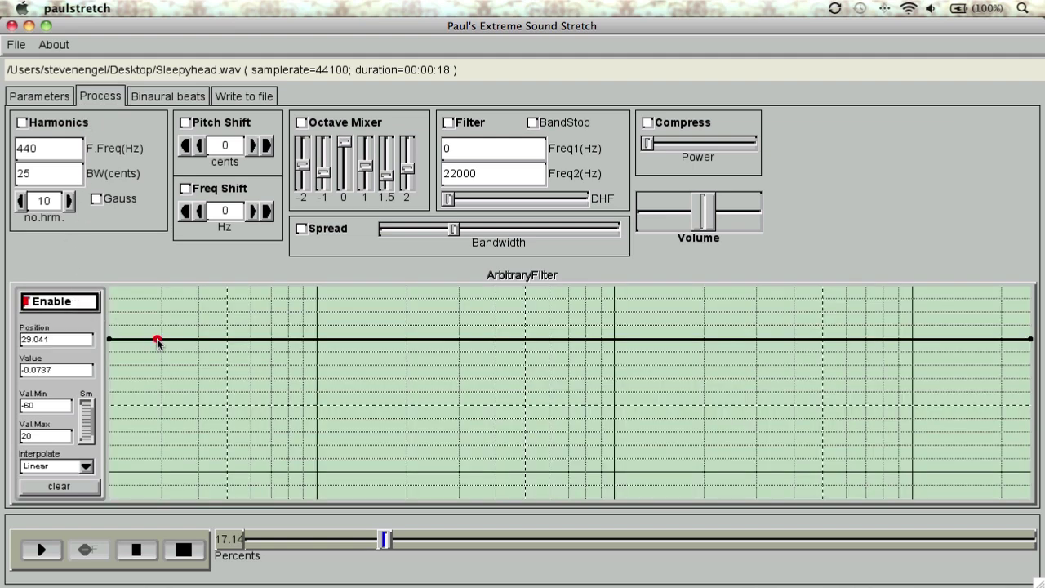
pyautogui.click(207, 341)
pyautogui.moveTo(207, 341); pyautogui.dragTo(207, 309)
pyautogui.moveTo(158, 340); pyautogui.dragTo(154, 357)
pyautogui.click(83, 302)
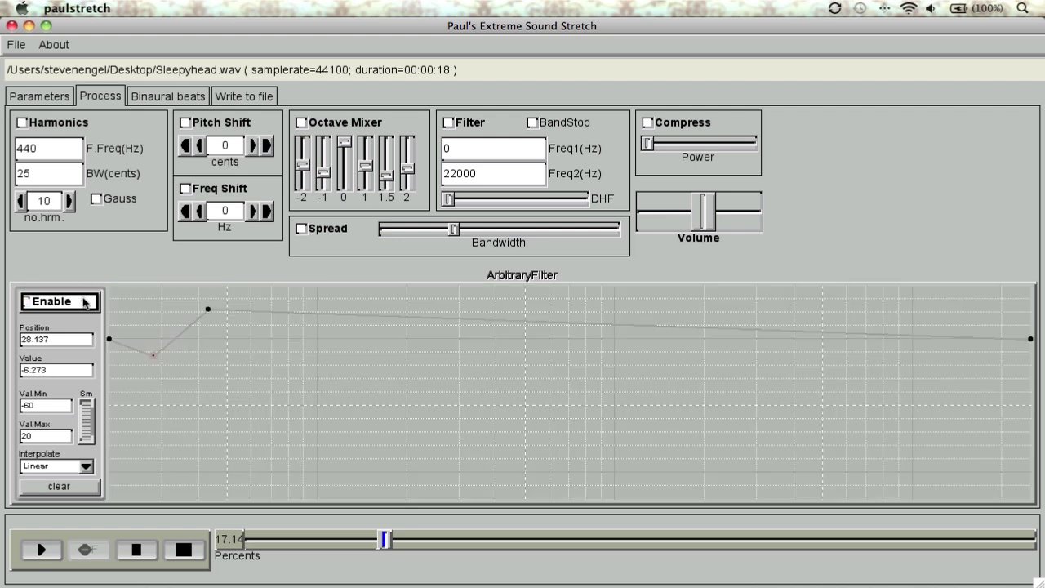
pyautogui.click(150, 103)
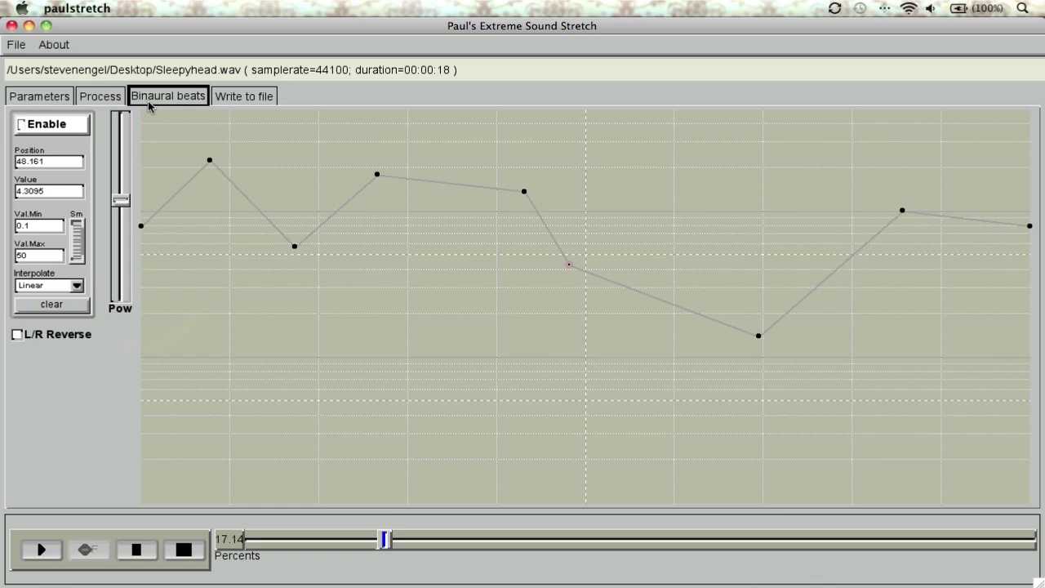
# Step: With binaural beats briefly enabled, raise the second curve point, then switch the effect off
pyautogui.click(76, 124)
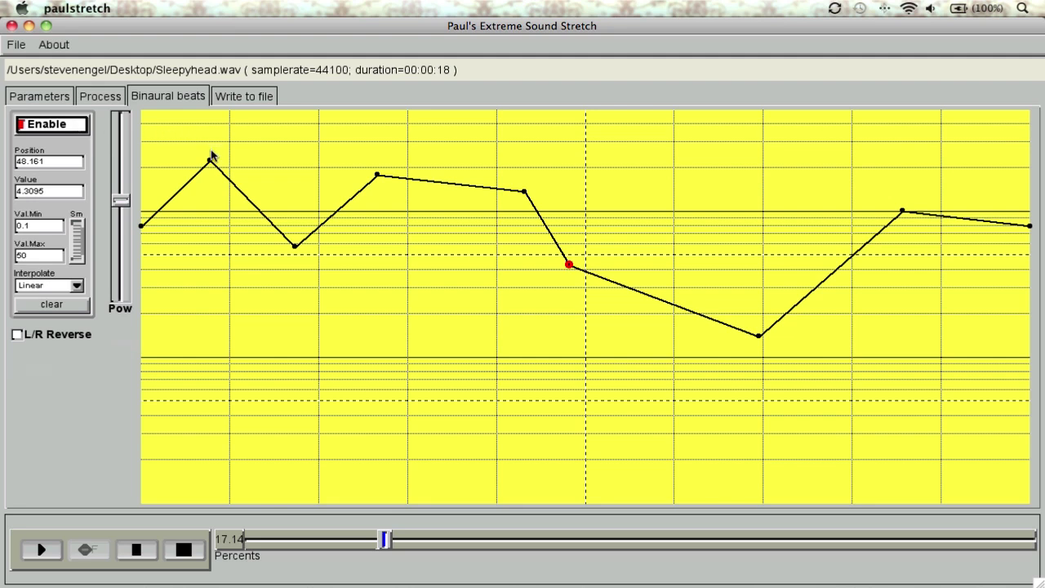
pyautogui.moveTo(211, 161)
pyautogui.mouseDown()
pyautogui.moveTo(213, 142)
pyautogui.moveTo(208, 154)
pyautogui.mouseUp()
pyautogui.click(85, 129)
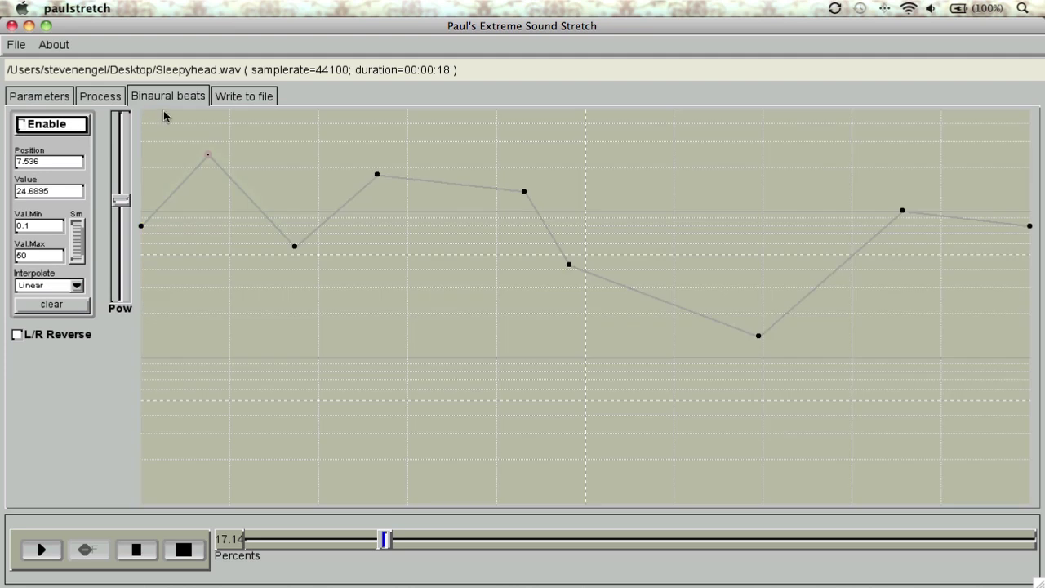
pyautogui.click(225, 101)
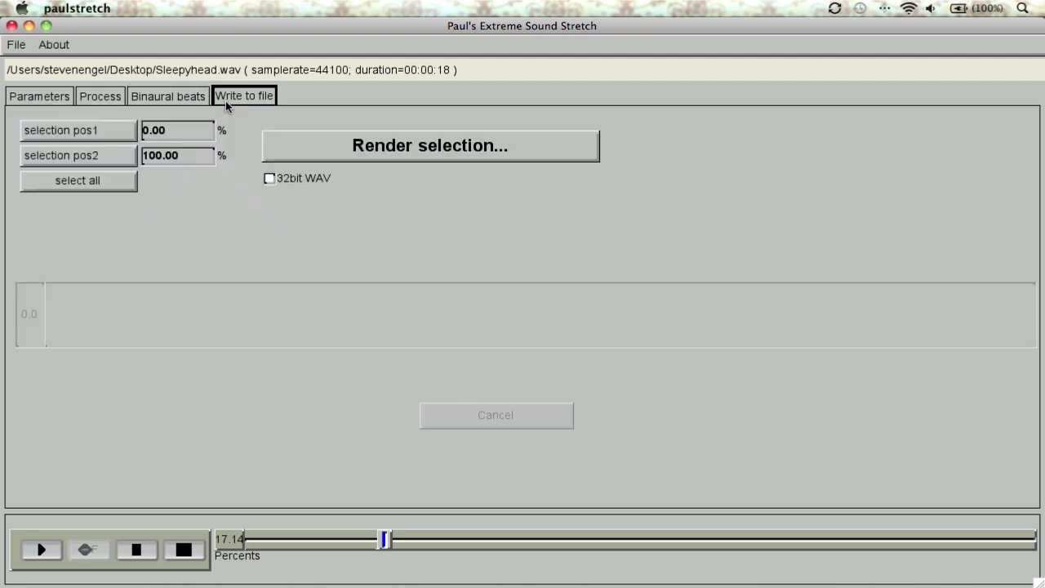
# Step: Drag the Stretch slider down to 1x and reopen Sleepyhead.wav from the Desktop
pyautogui.click(55, 99)
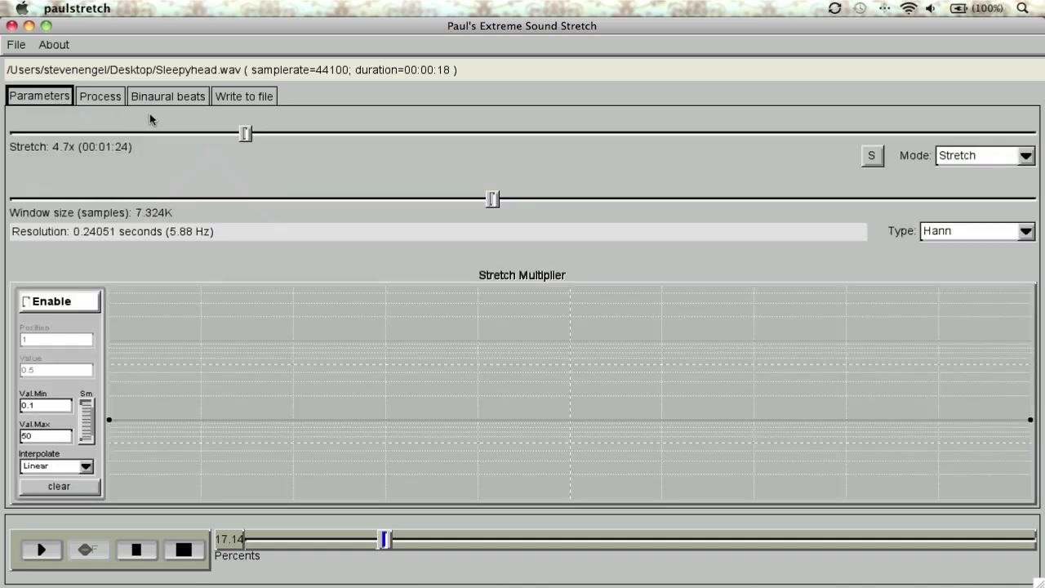
pyautogui.moveTo(251, 133); pyautogui.dragTo(13, 133)
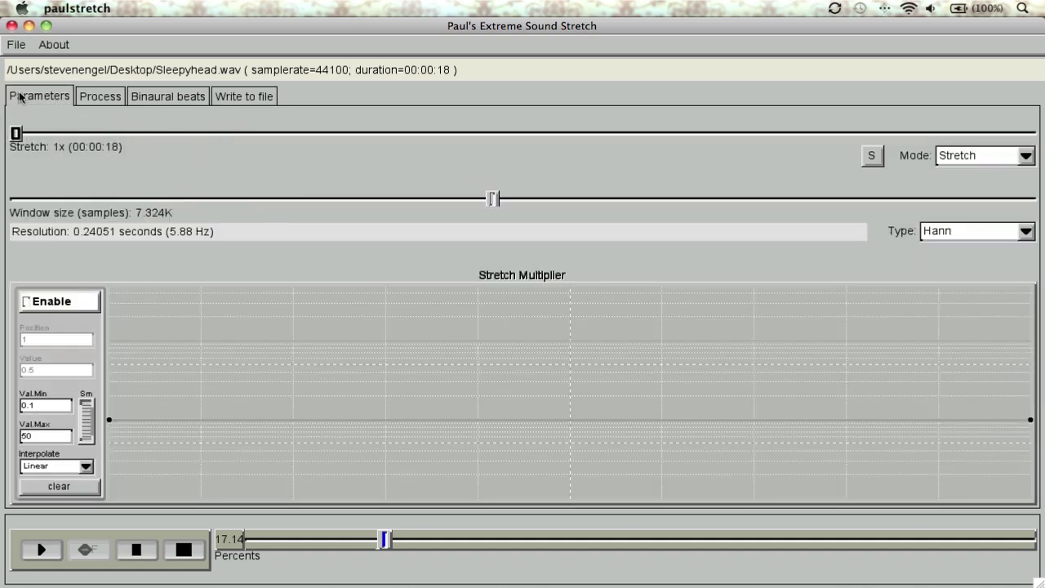
pyautogui.click(17, 45)
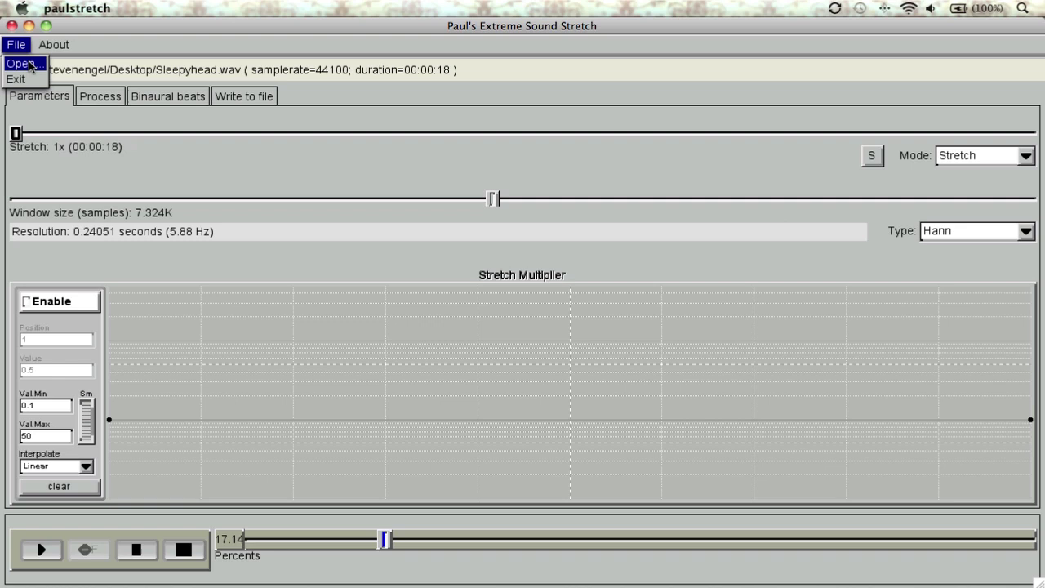
pyautogui.click(31, 65)
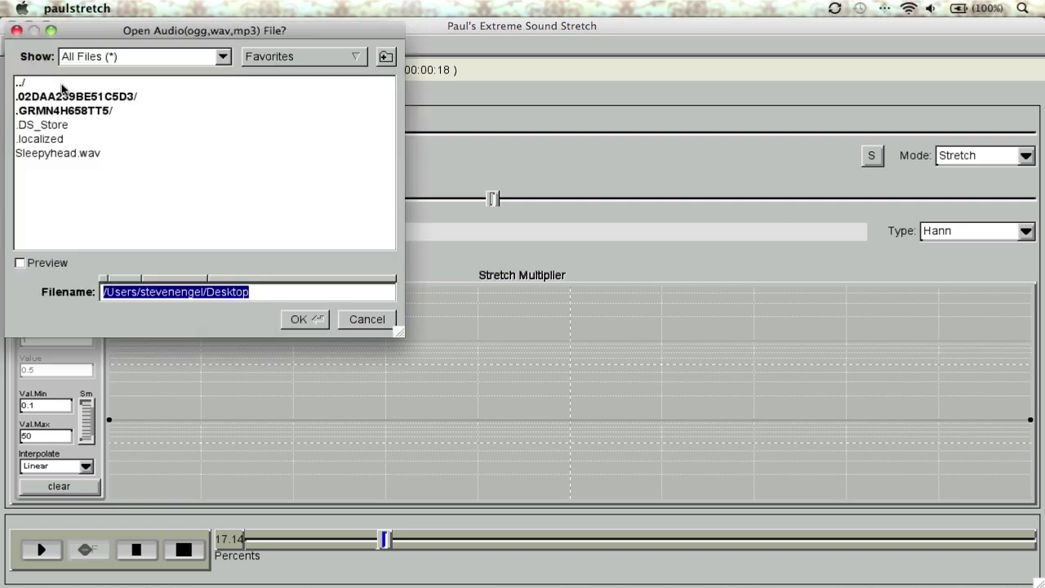
pyautogui.click(95, 159)
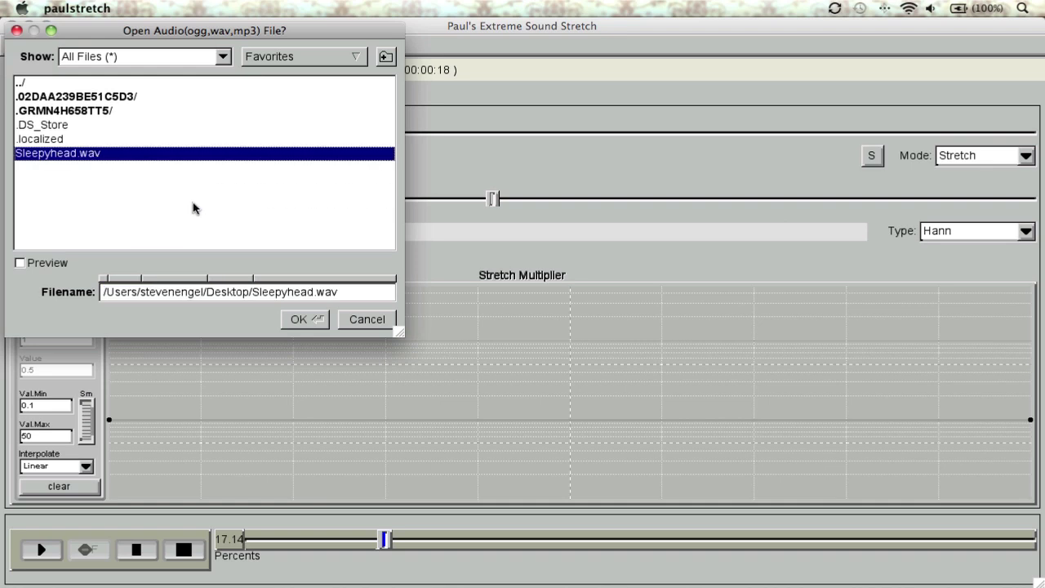
pyautogui.click(303, 320)
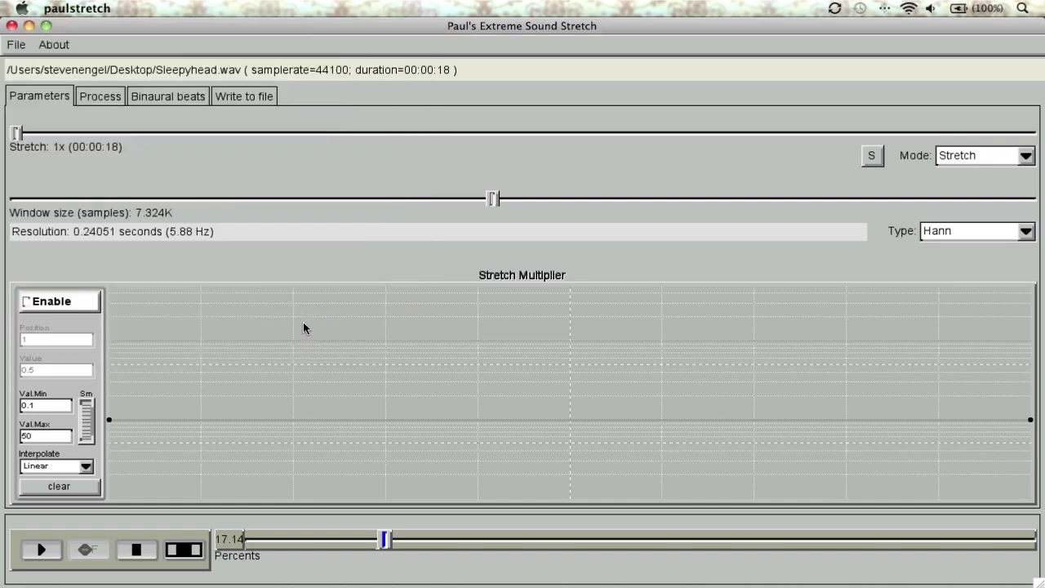
# Step: Preview the unstretched Sleepyhead.wav, then raise the stretch to 4.64x (00:01:23)
pyautogui.click(53, 550)
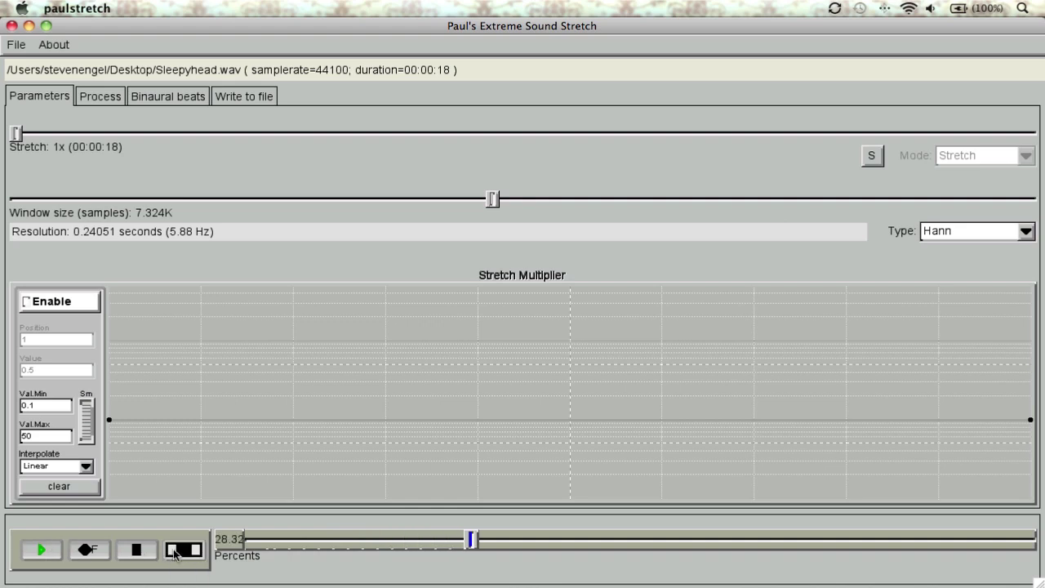
pyautogui.click(174, 552)
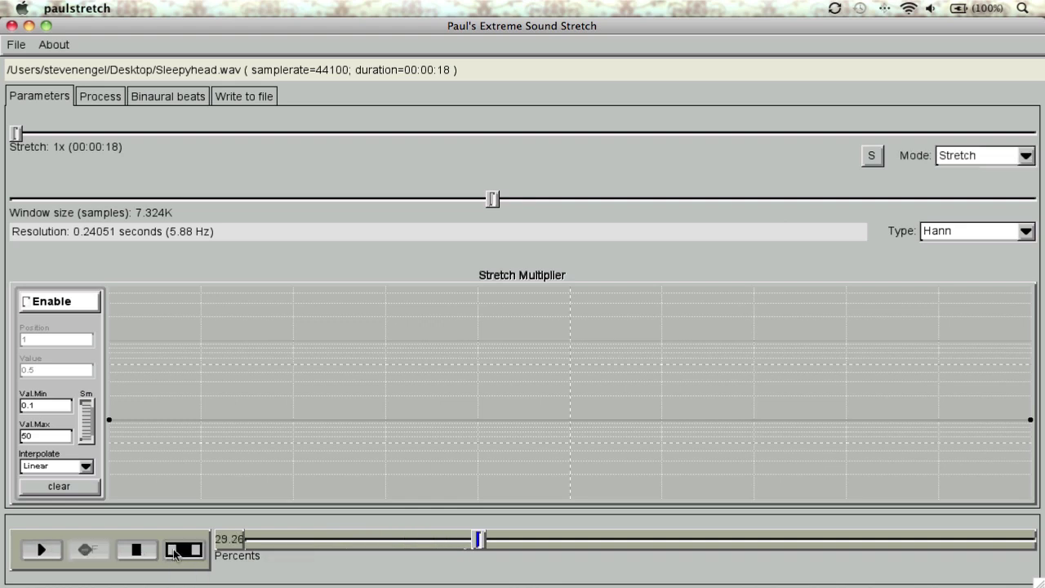
pyautogui.click(17, 134)
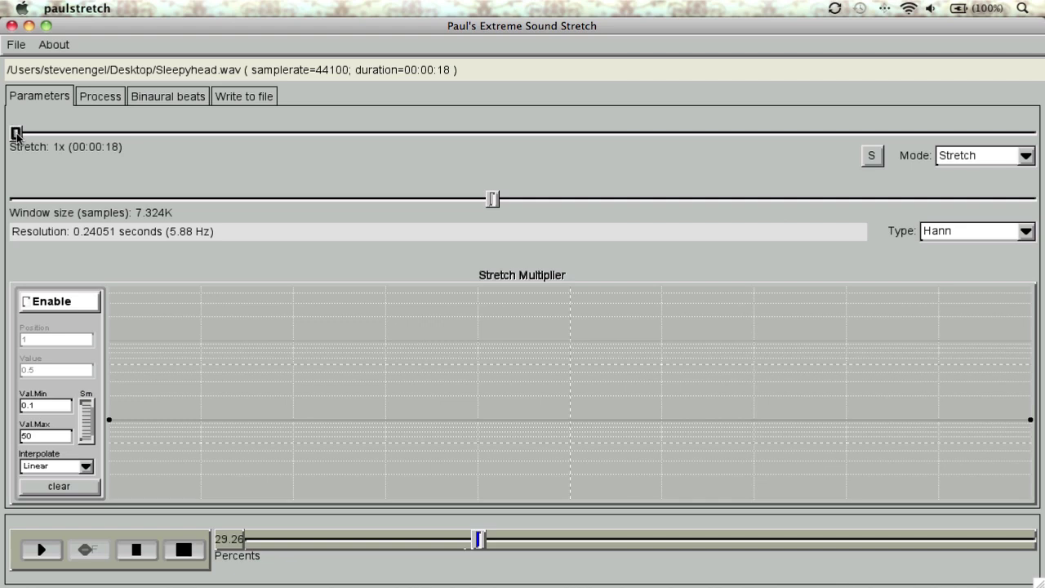
pyautogui.moveTo(17, 134); pyautogui.dragTo(245, 134)
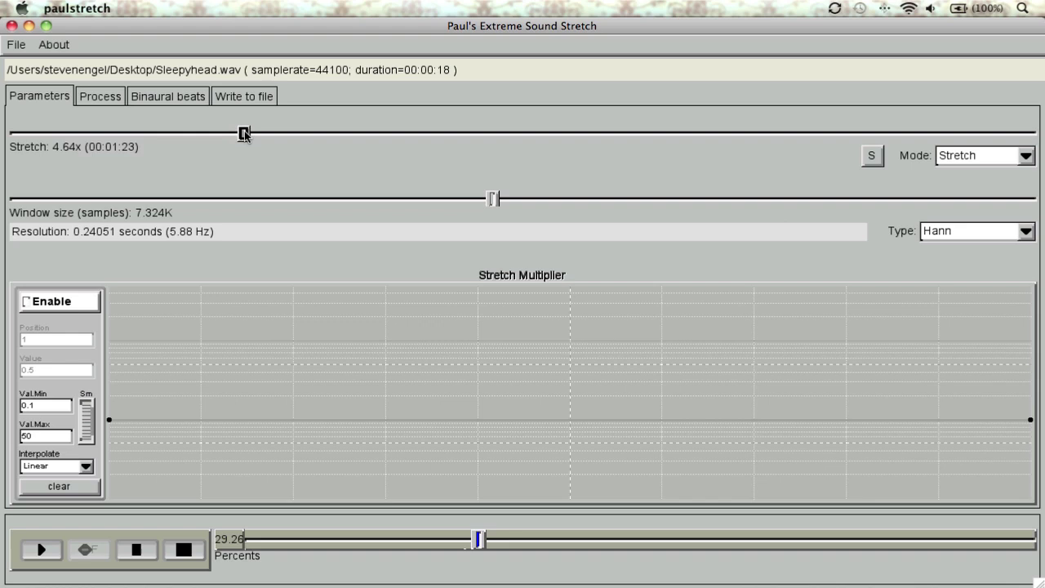
# Step: Enter an exact stretch value of 4.66x
pyautogui.click(873, 155)
pyautogui.press('BackSpace')
pyautogui.press('BackSpace')
pyautogui.press('BackSpace')
pyautogui.press('BackSpace')
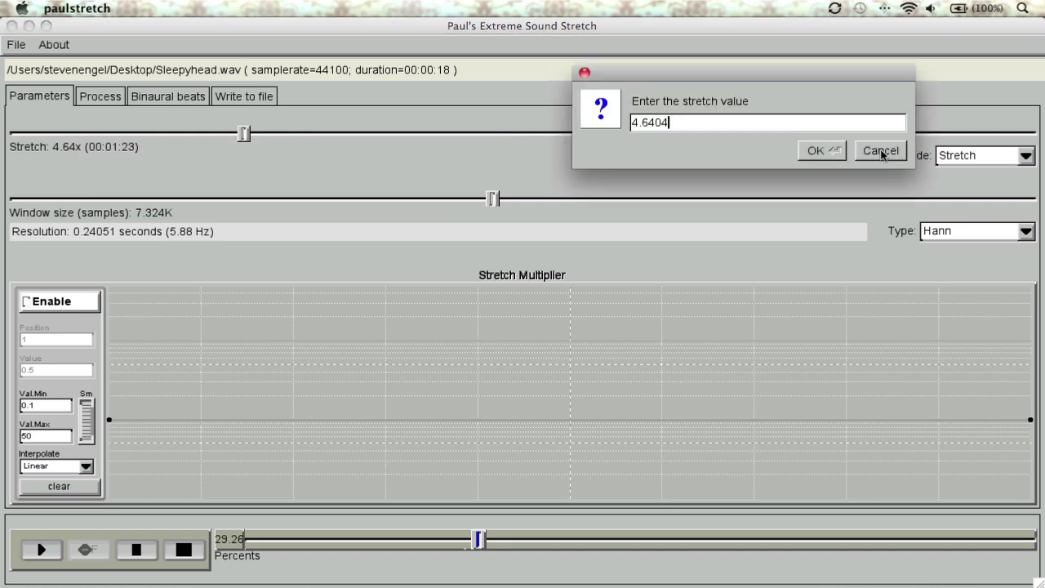
pyautogui.write('66')
pyautogui.press('Return')
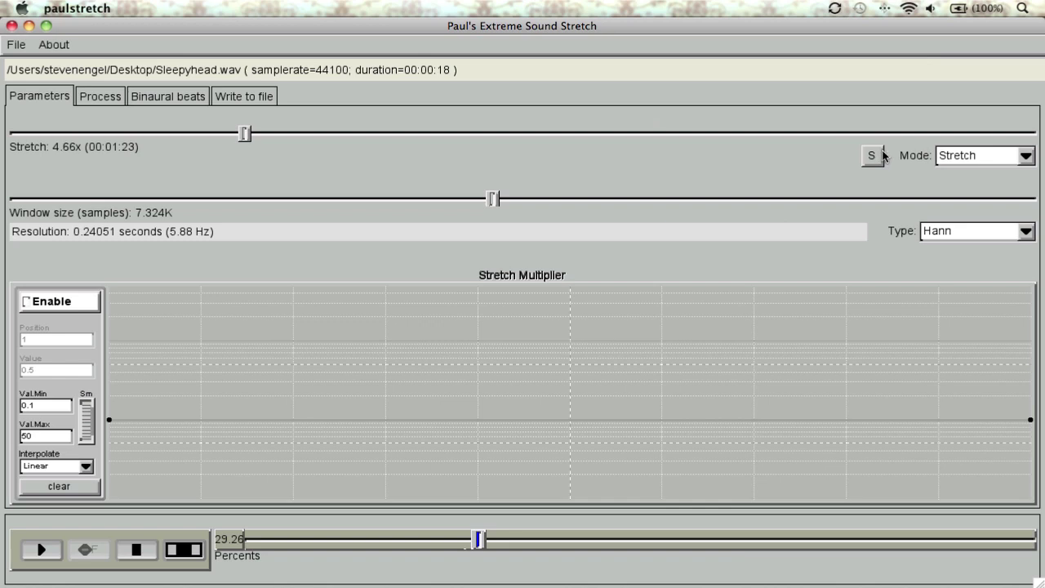
# Step: Try the HyperStretch mode, then set the mode back to Stretch
pyautogui.click(990, 157)
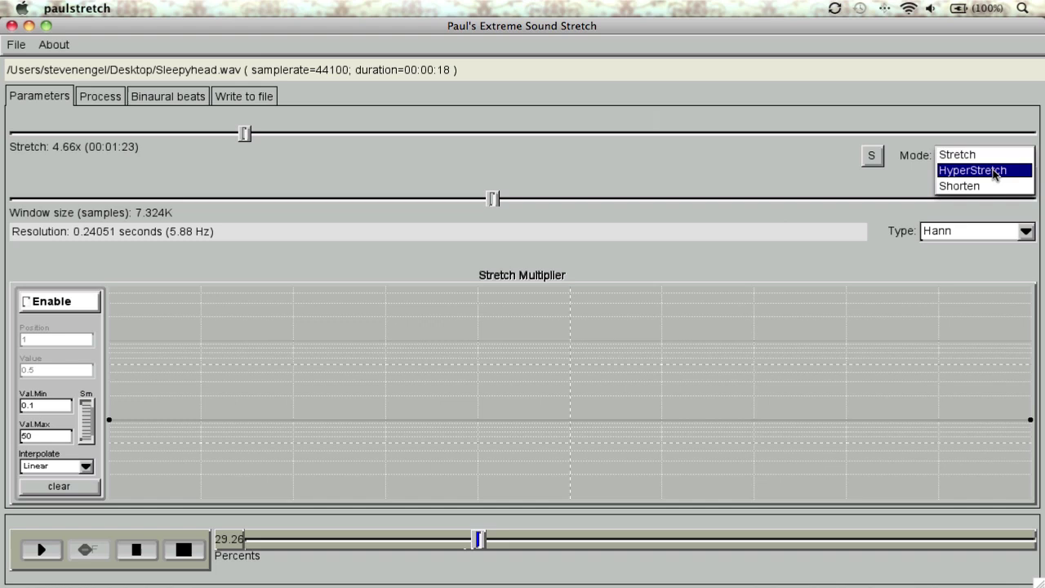
pyautogui.click(997, 171)
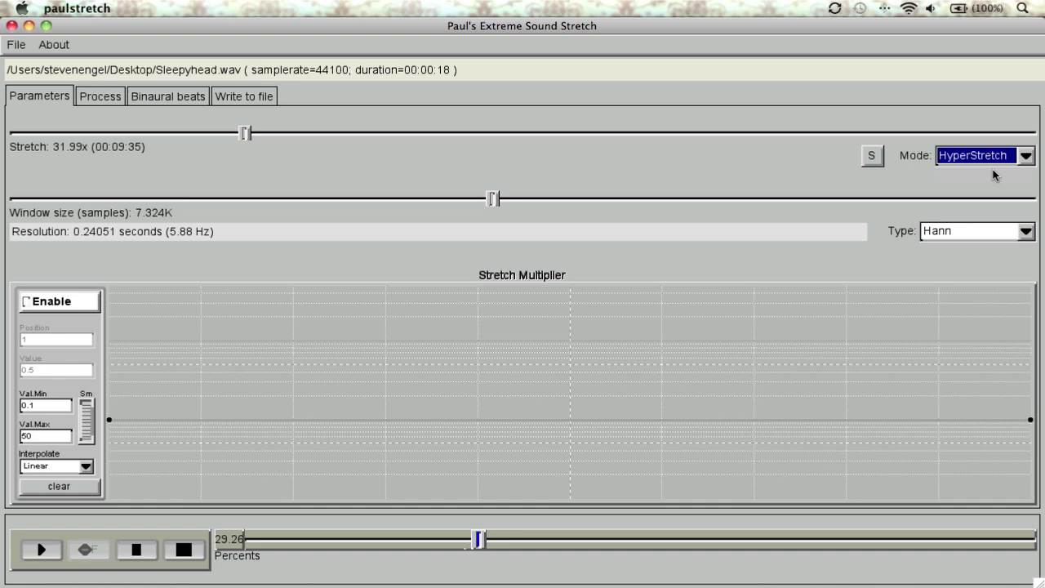
pyautogui.click(994, 158)
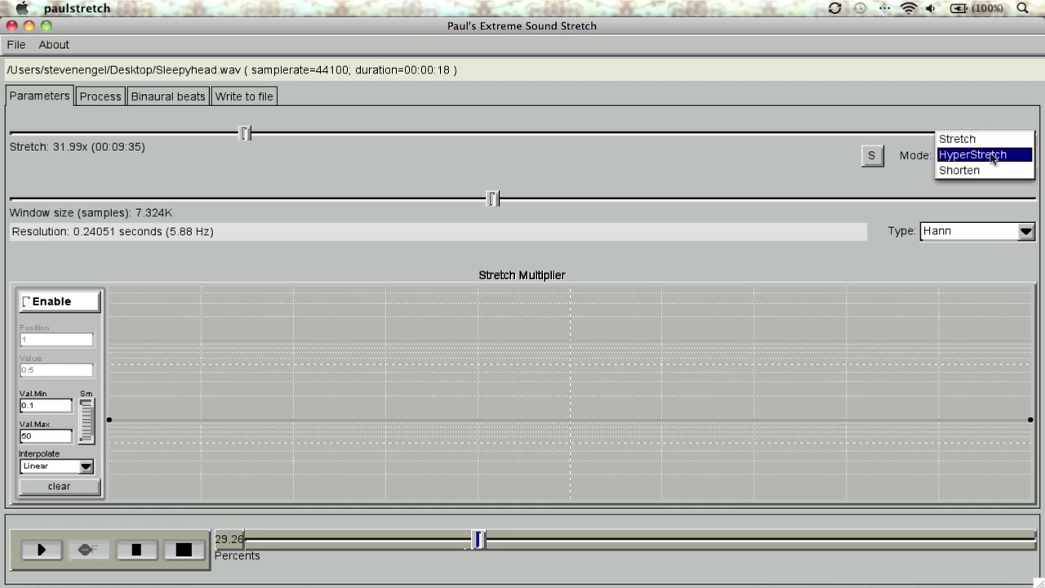
pyautogui.click(990, 141)
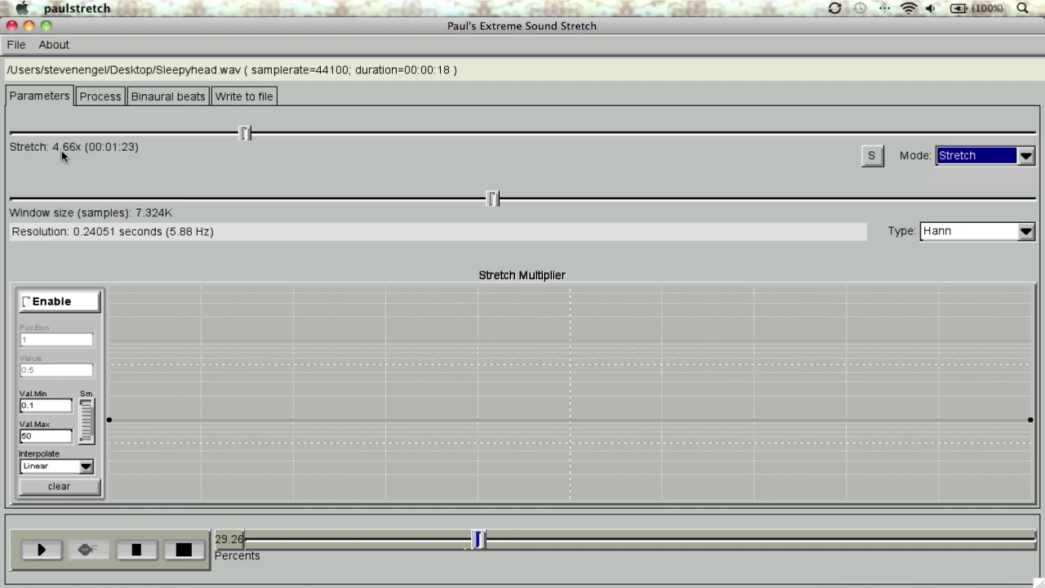
# Step: Play the stretched preview, enable the Octave Mixer, and skip playback ahead to about 43%
pyautogui.click(48, 552)
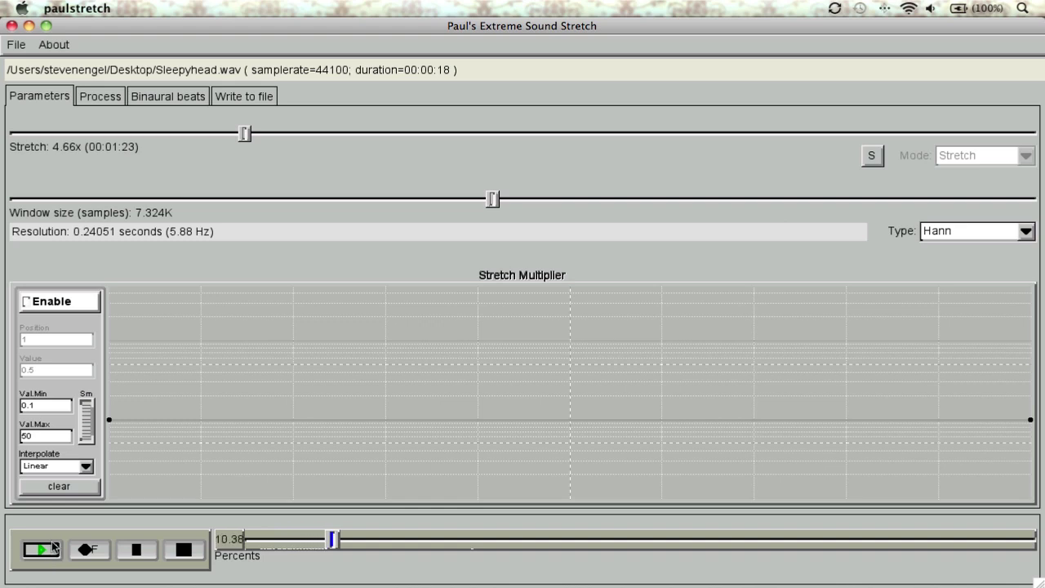
pyautogui.click(100, 96)
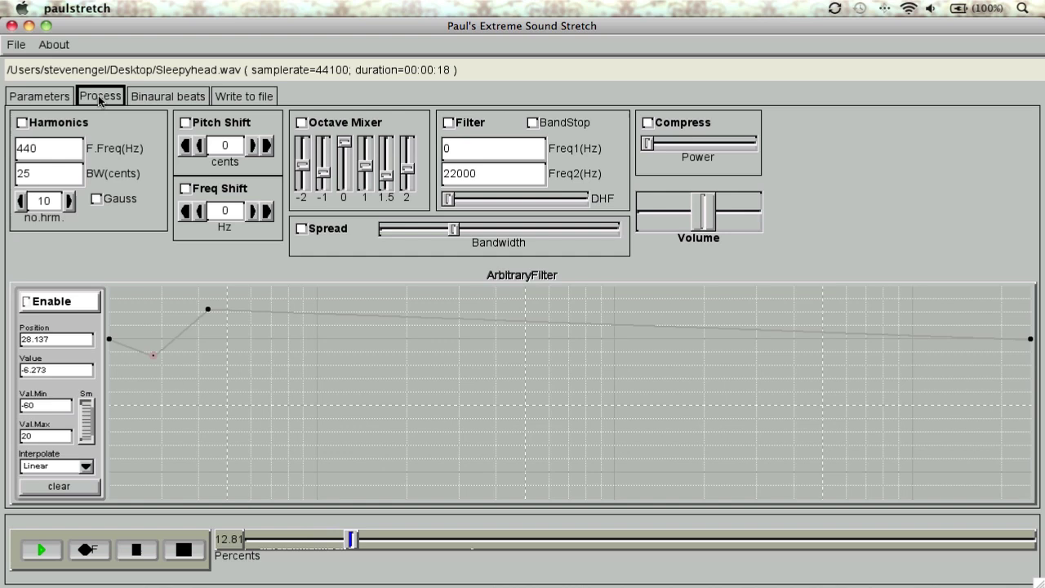
pyautogui.click(303, 161)
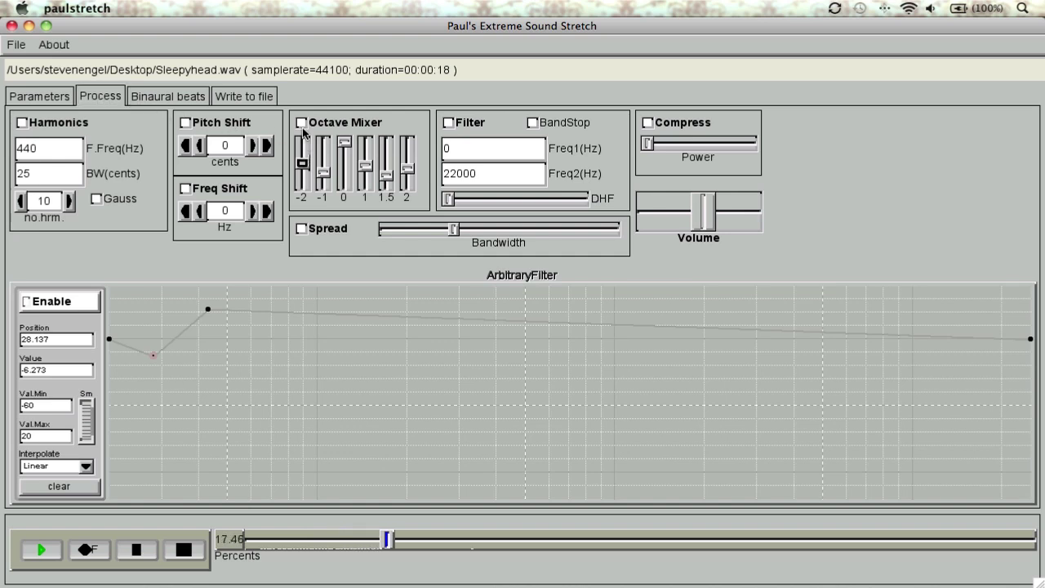
pyautogui.click(301, 123)
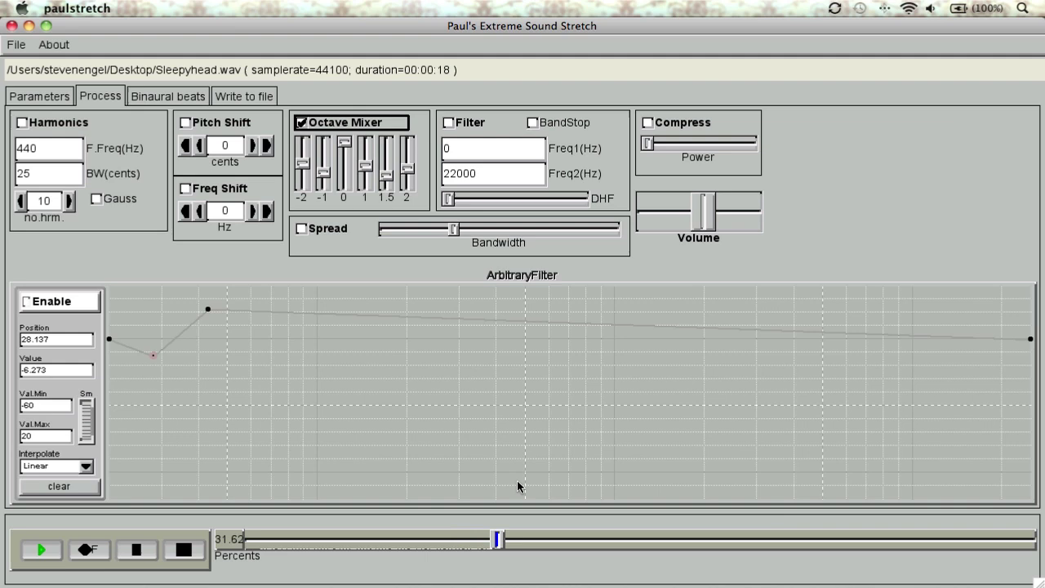
pyautogui.click(580, 535)
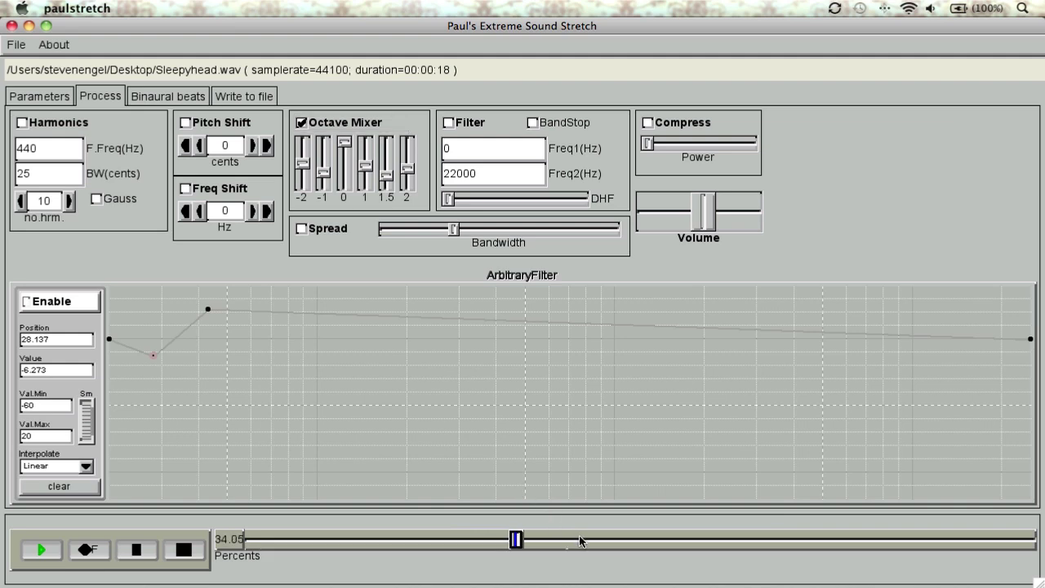
pyautogui.click(580, 540)
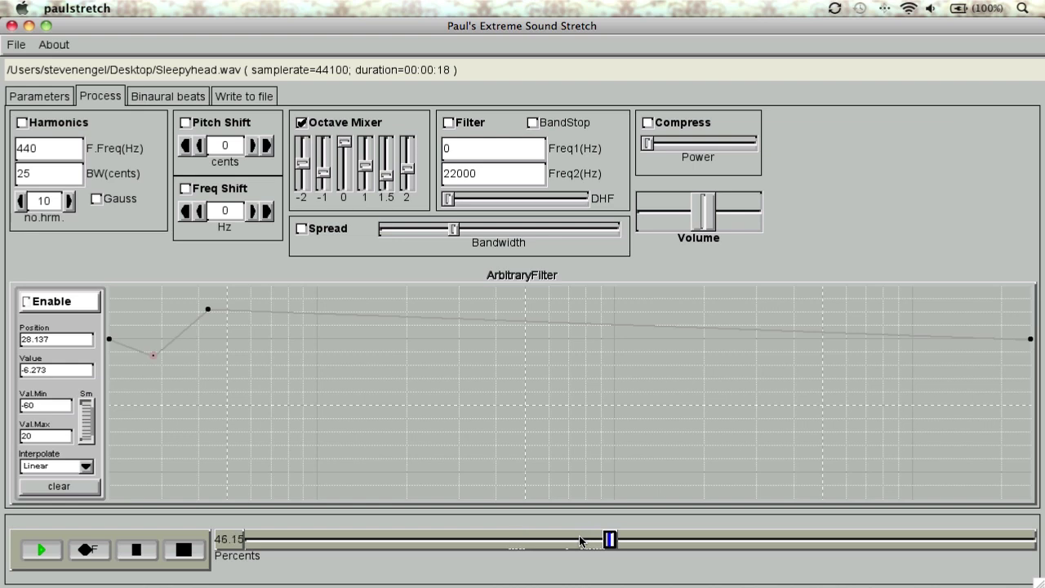
# Step: Add a binaural beats curve point lowered to 13.46 and raise Pow, leaving the effect off
pyautogui.click(168, 97)
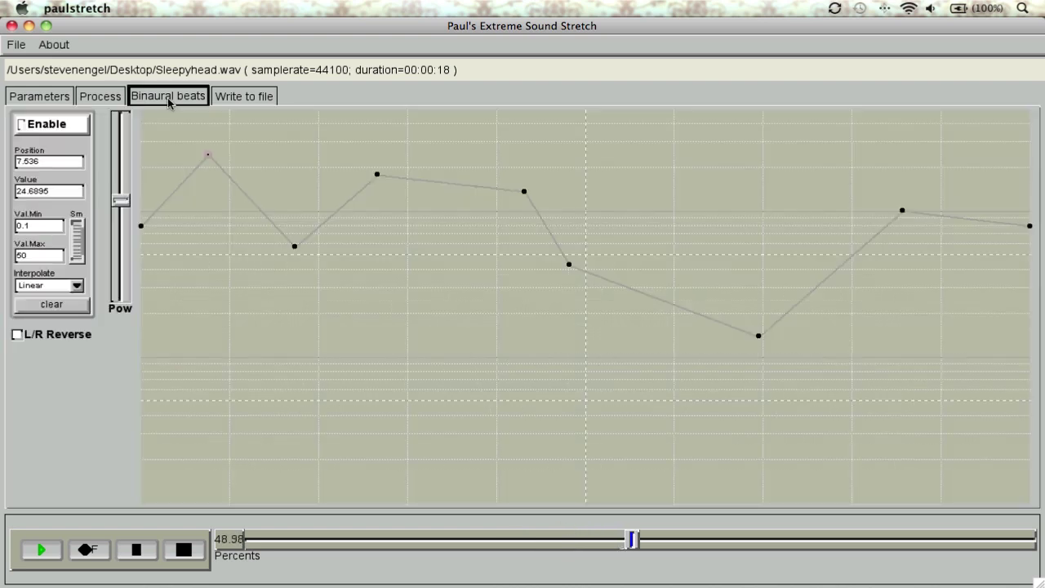
pyautogui.click(69, 123)
pyautogui.click(431, 177)
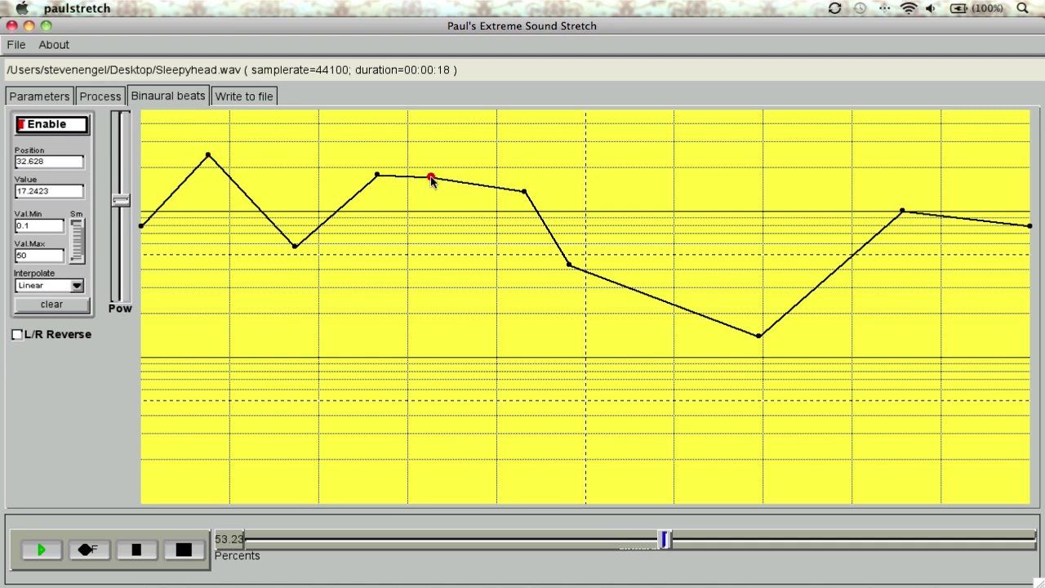
pyautogui.moveTo(432, 177); pyautogui.dragTo(433, 193)
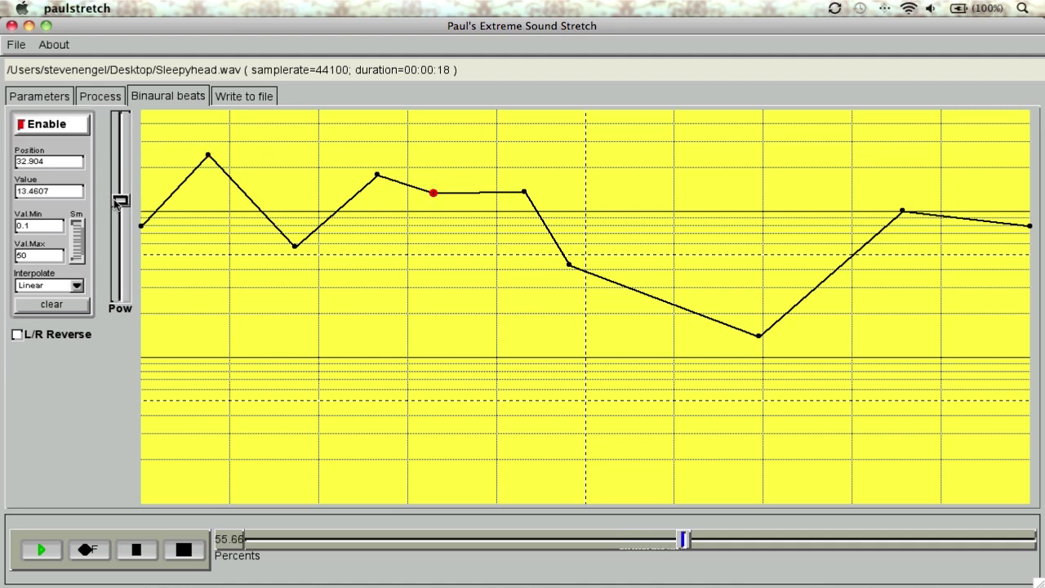
pyautogui.moveTo(115, 203); pyautogui.dragTo(117, 179)
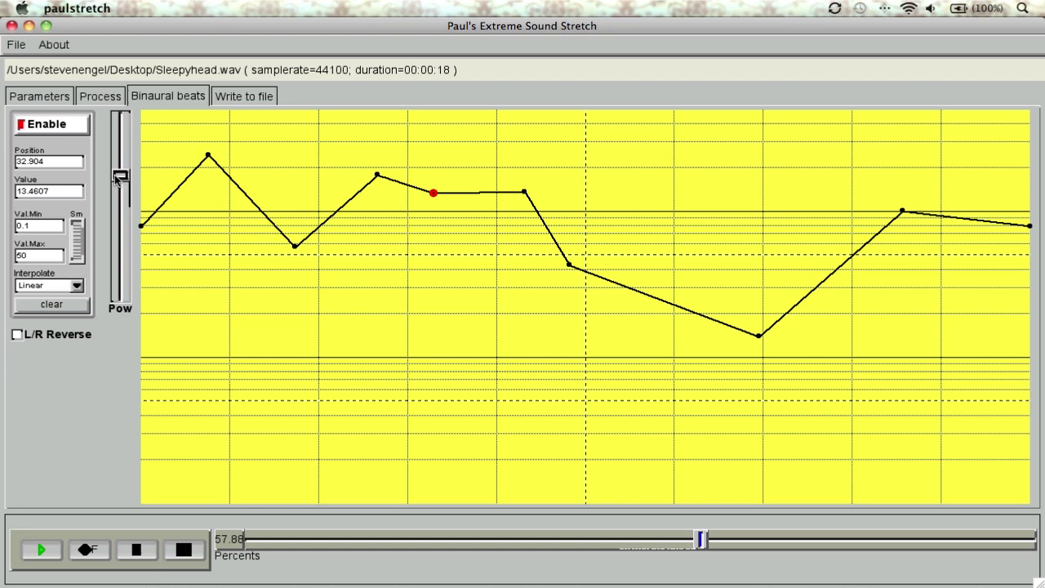
pyautogui.click(78, 127)
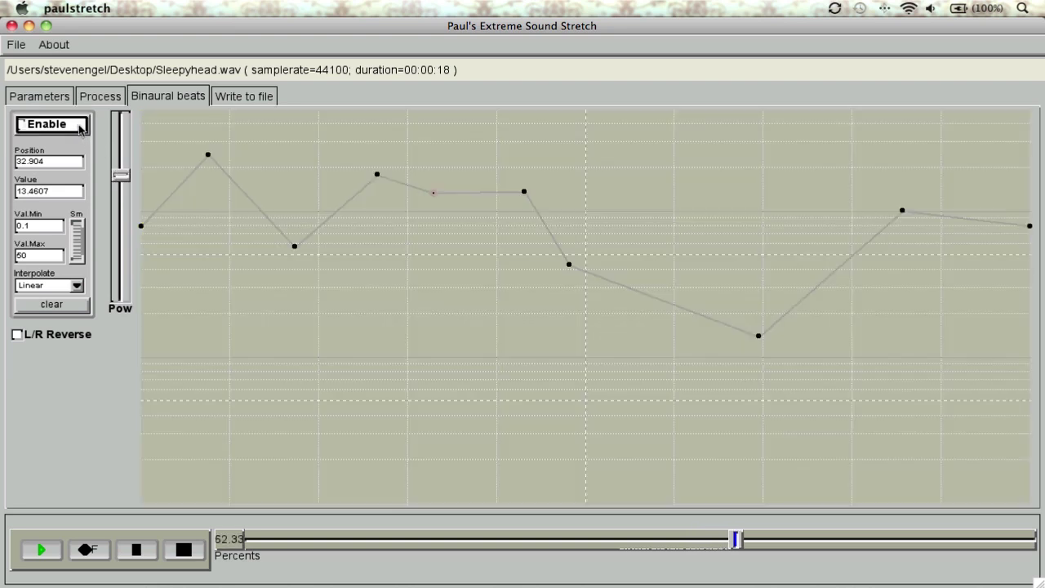
# Step: Select the full 0–100% range and render it to paul.wav in the Desktop folder
pyautogui.click(244, 98)
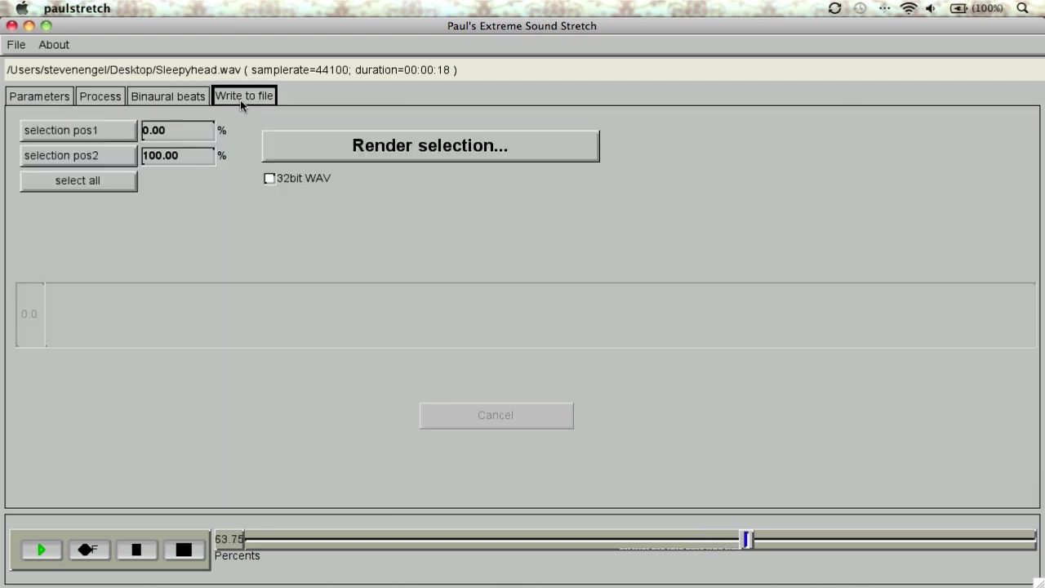
pyautogui.click(120, 181)
pyautogui.click(310, 143)
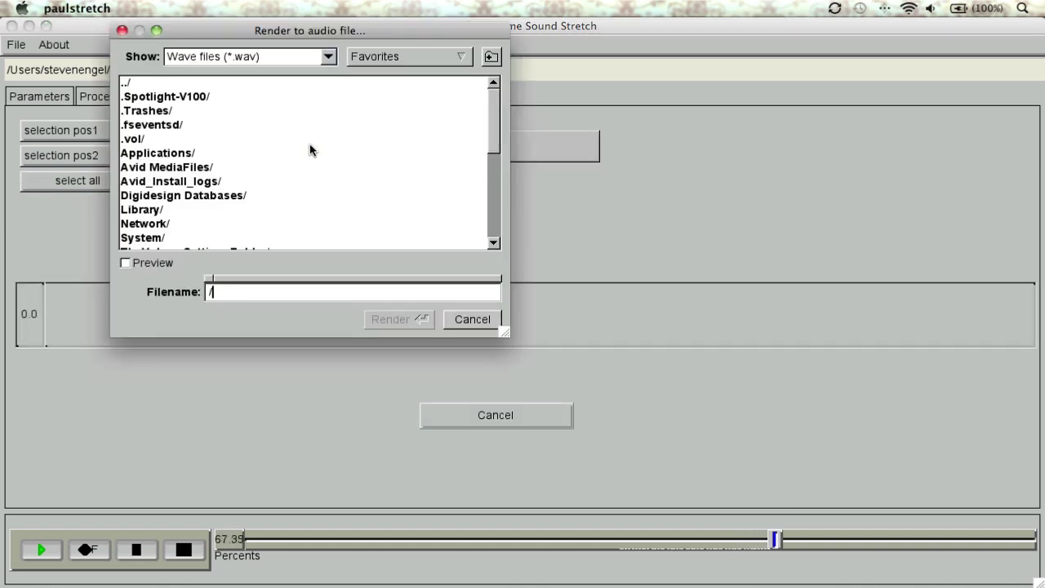
pyautogui.click(368, 56)
pyautogui.click(370, 139)
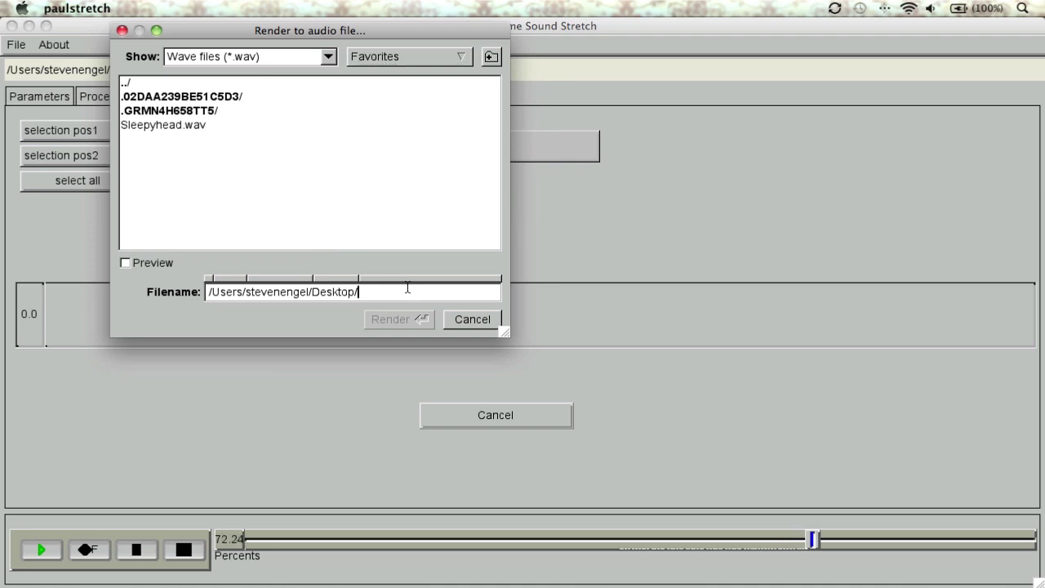
pyautogui.write('paul')
pyautogui.click(388, 319)
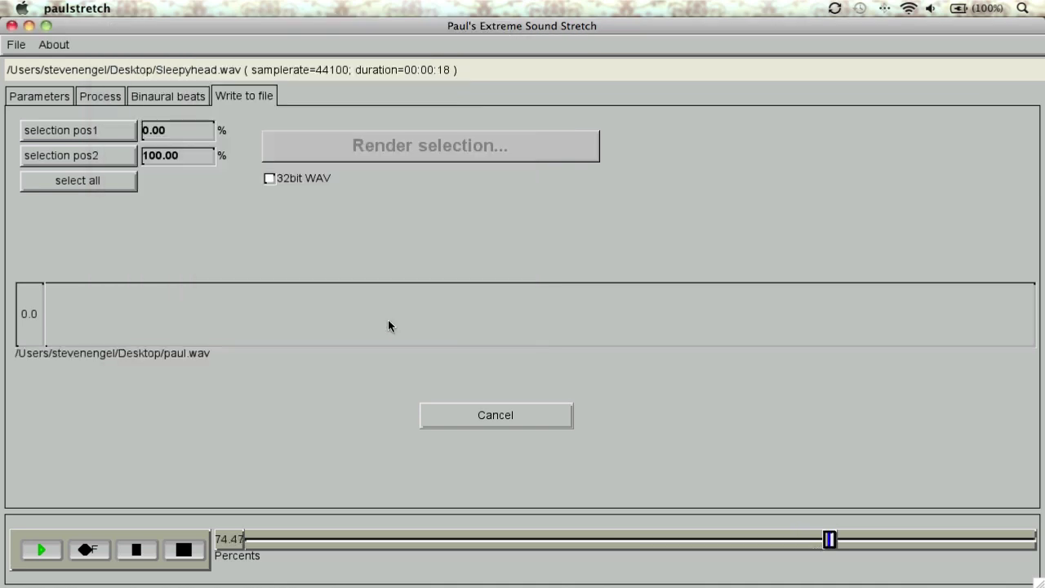